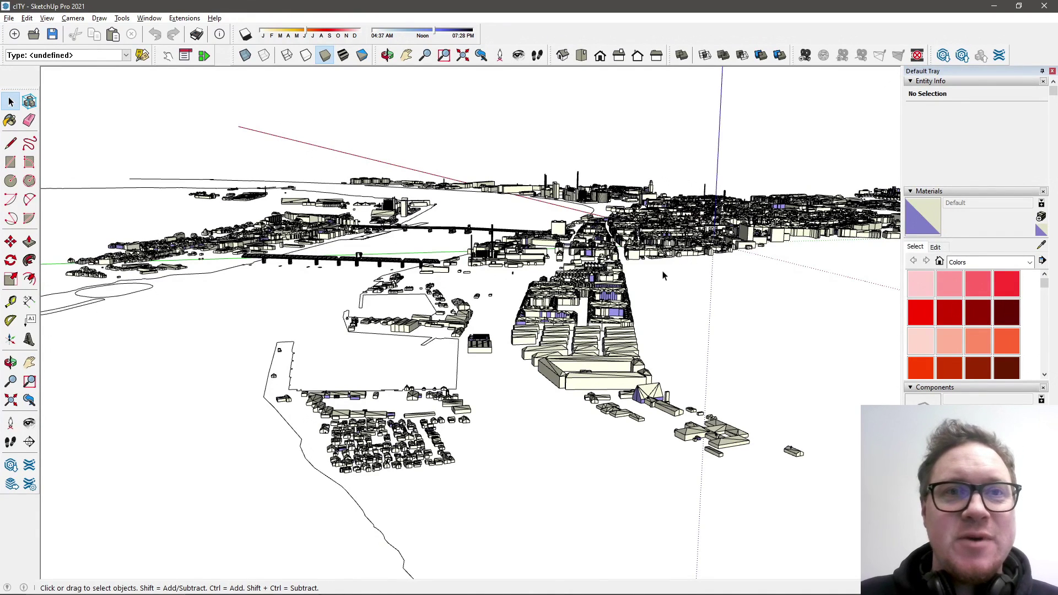
# Orbit the city model around toward the dense centre and the river bridges.
pyautogui.moveTo(672, 268); pyautogui.dragTo(690, 275)
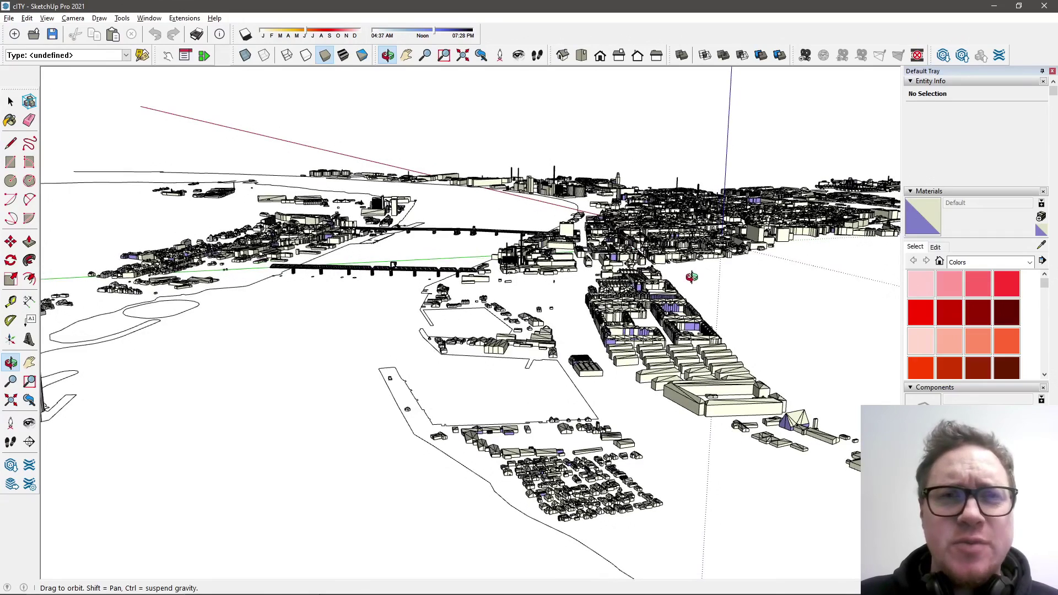
pyautogui.moveTo(691, 276); pyautogui.dragTo(715, 290, button='middle')
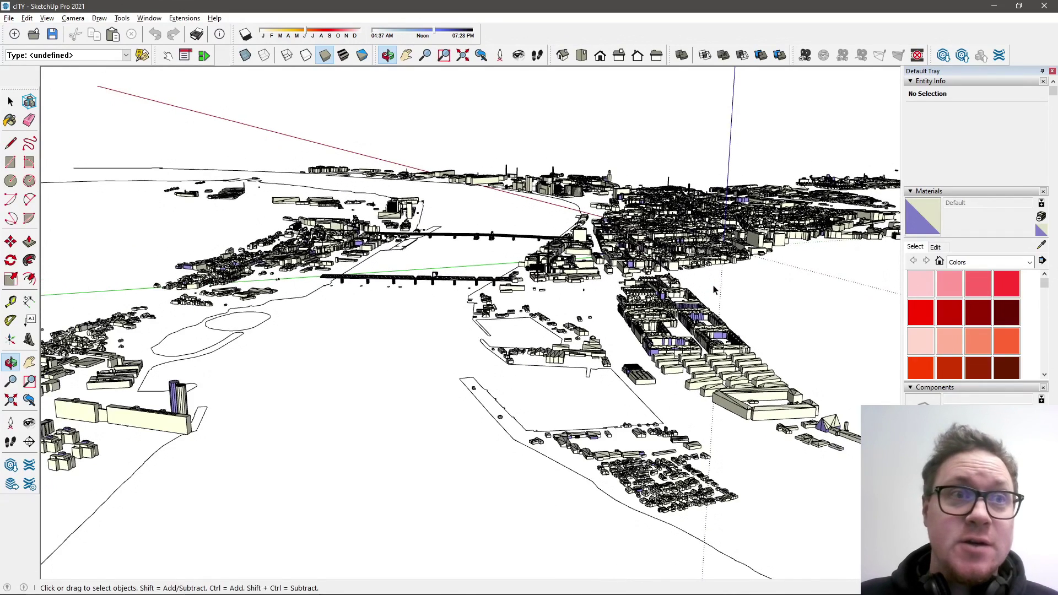
pyautogui.scroll(-2, 715, 289)
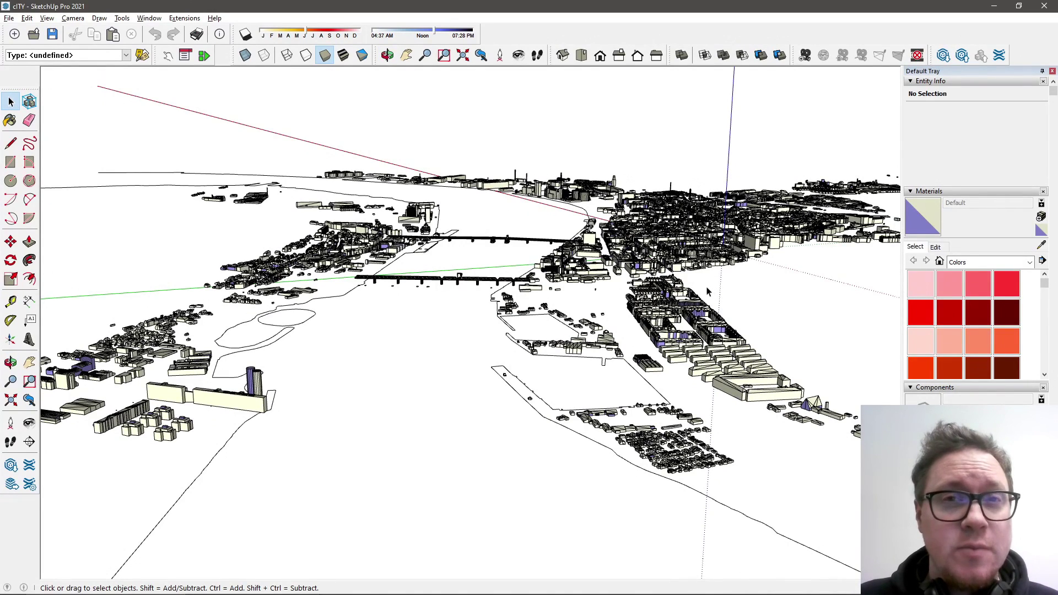
pyautogui.scroll(2, 670, 293)
pyautogui.scroll(1, 669, 294)
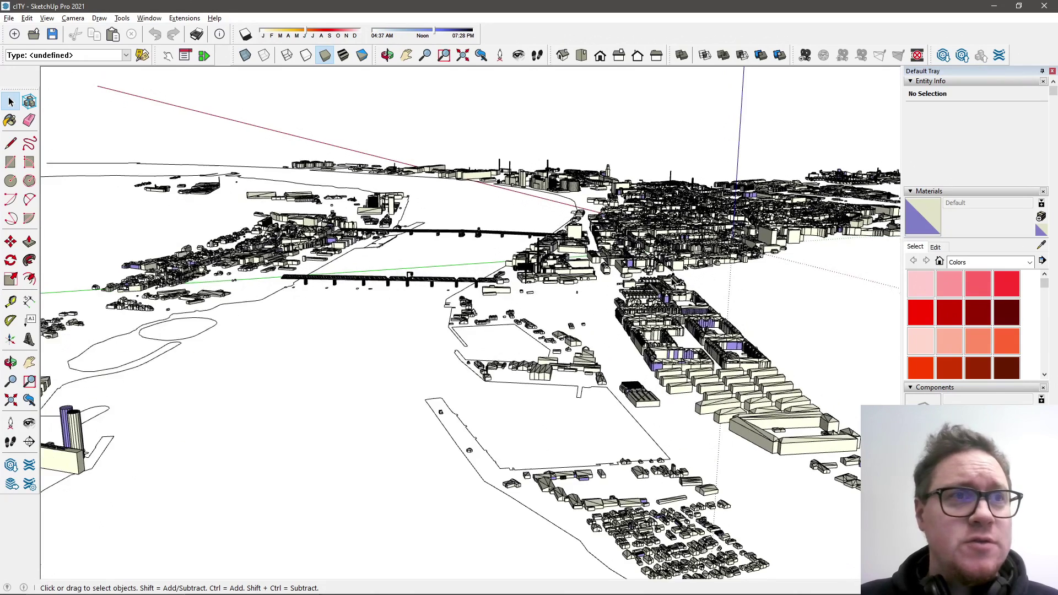
pyautogui.scroll(1, 670, 249)
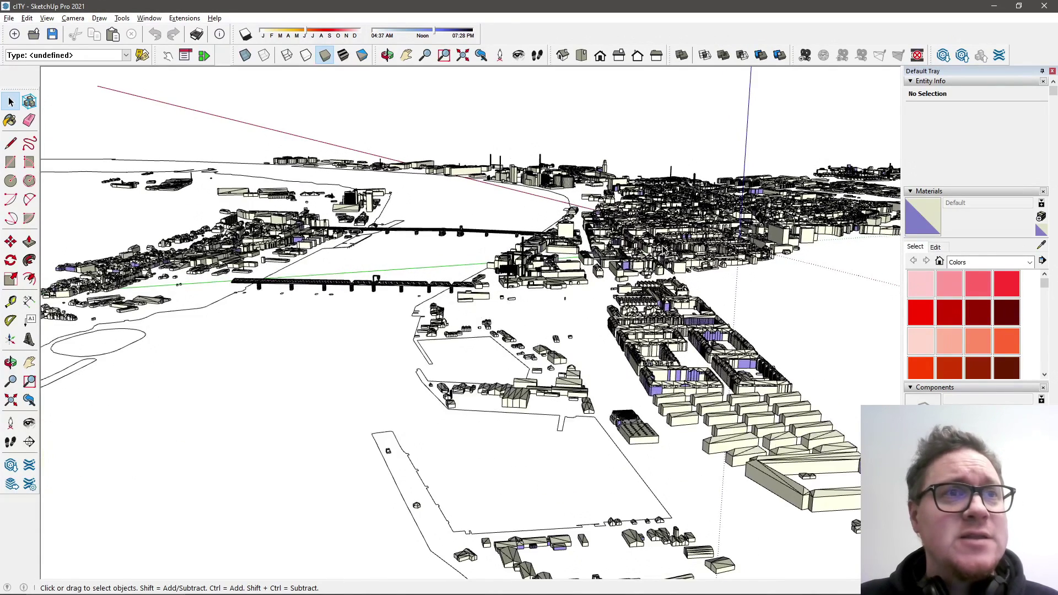
pyautogui.scroll(1, 669, 248)
pyautogui.moveTo(666, 233)
pyautogui.mouseDown(button='middle')
pyautogui.moveTo(514, 317)
pyautogui.moveTo(430, 324)
pyautogui.mouseUp(button='middle')
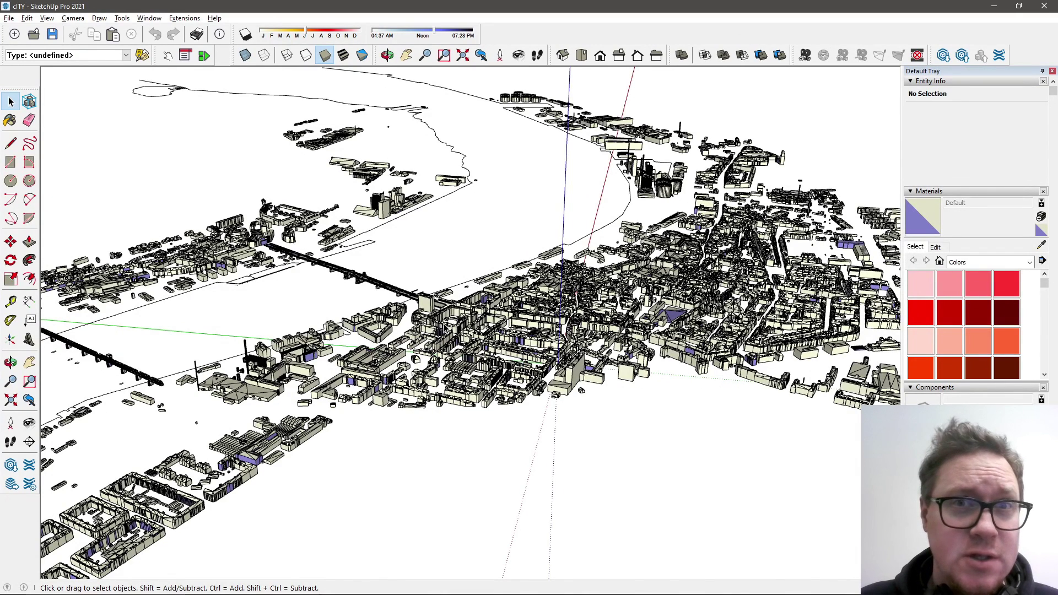
pyautogui.scroll(2, 496, 208)
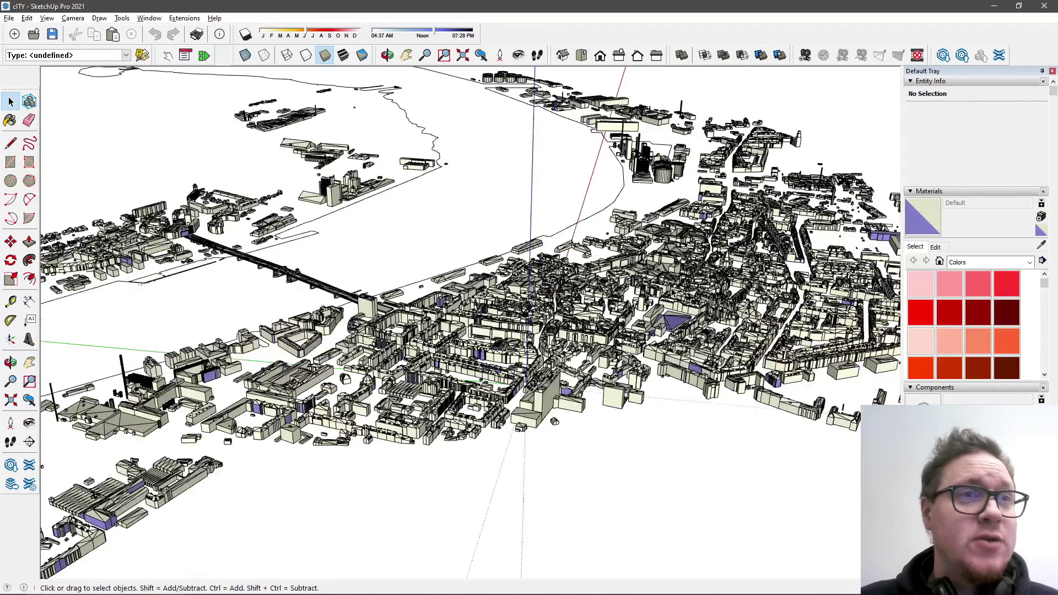
pyautogui.scroll(1, 645, 232)
pyautogui.scroll(1, 645, 232)
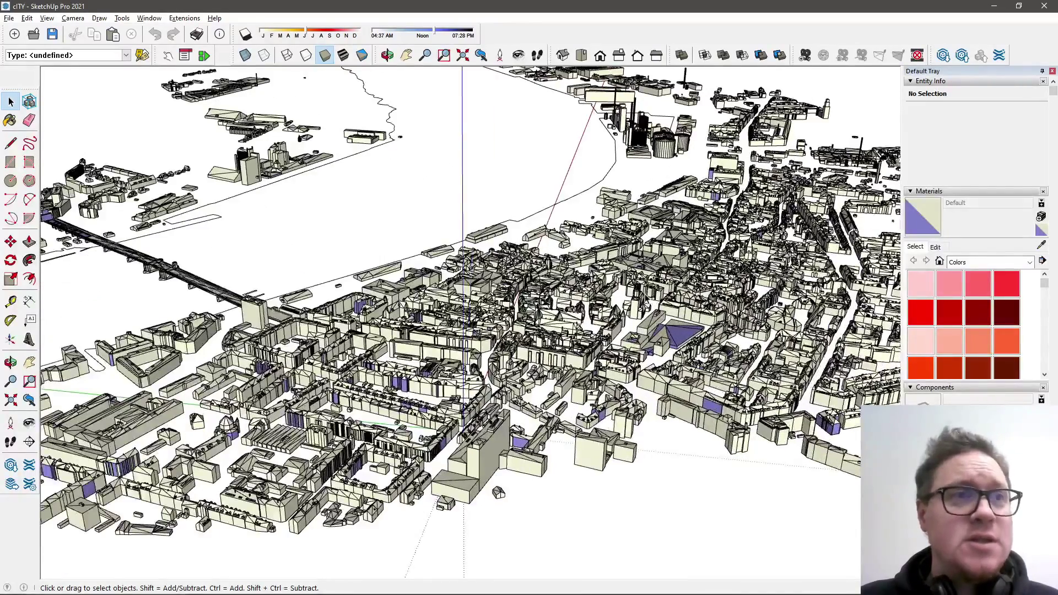
pyautogui.scroll(1, 645, 240)
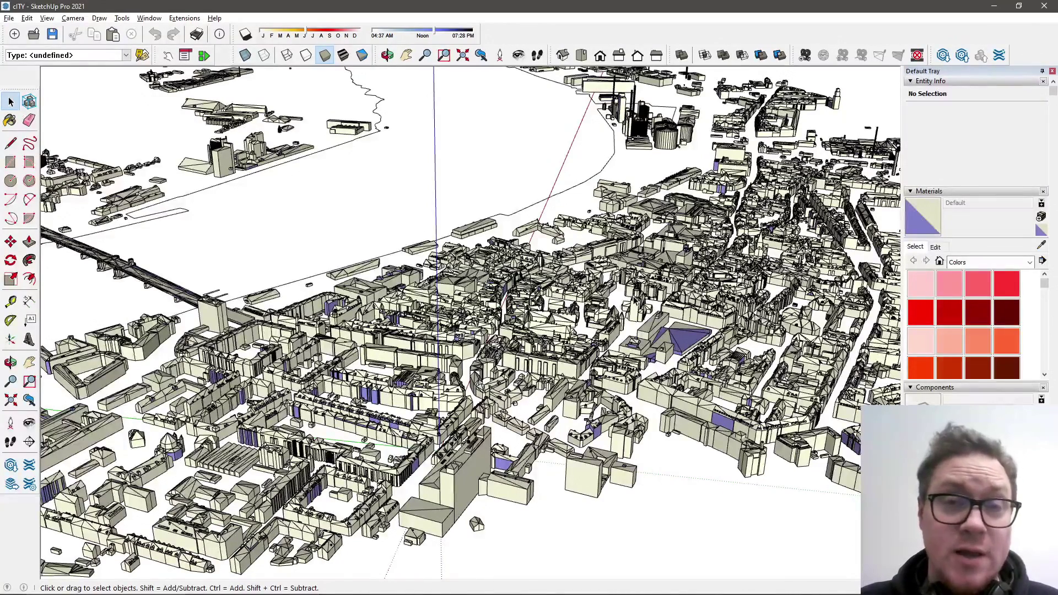
# Tilt and orbit over the packed blocks beside the bridge, then return to Select.
pyautogui.moveTo(635, 300)
pyautogui.mouseDown(button='middle')
pyautogui.moveTo(665, 281)
pyautogui.moveTo(707, 281)
pyautogui.moveTo(692, 298)
pyautogui.mouseUp(button='middle')
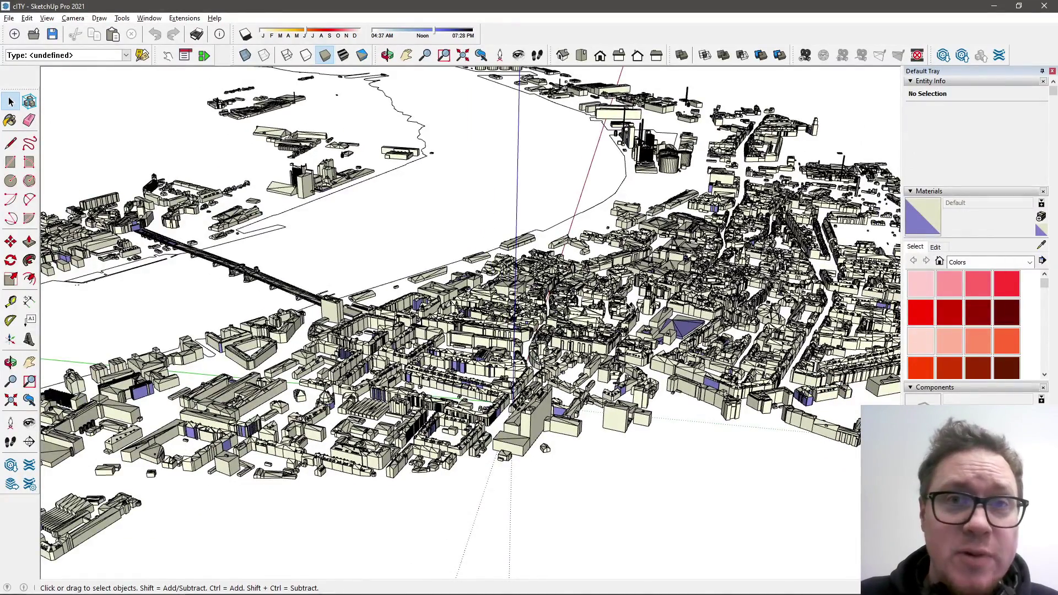
pyautogui.moveTo(630, 308); pyautogui.dragTo(746, 285, button='middle')
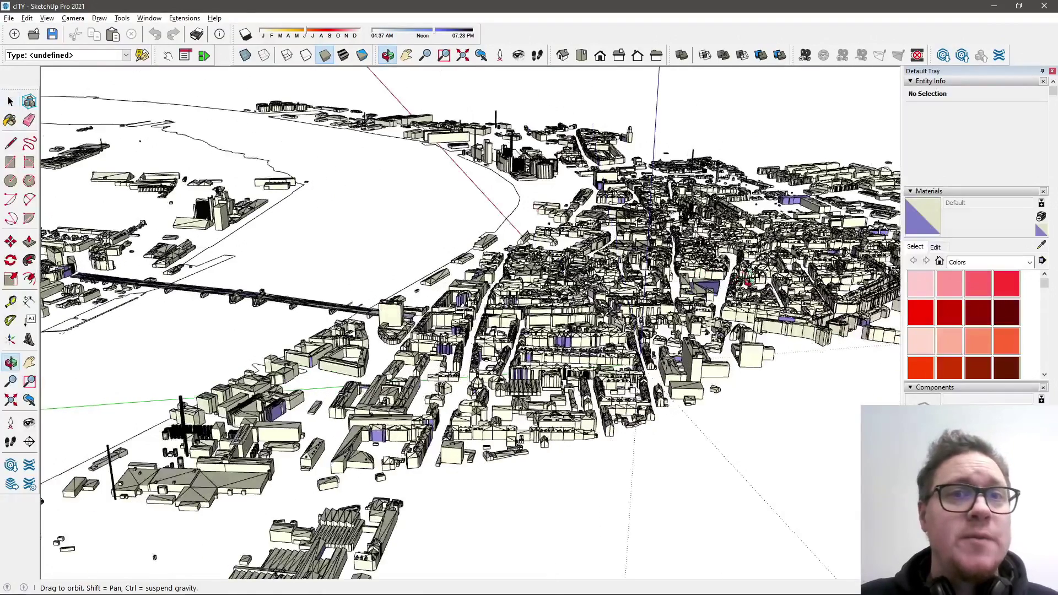
pyautogui.press('space')
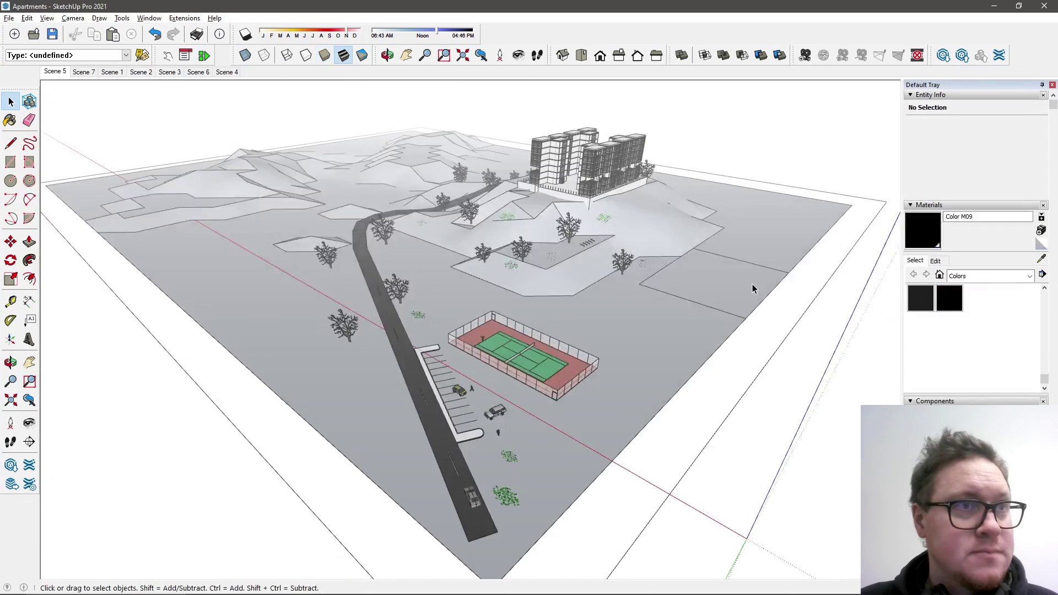
# Orbit the Apartments site around the tennis court, then switch to the Scene 7 view.
pyautogui.moveTo(752, 288); pyautogui.dragTo(557, 219, button='middle')
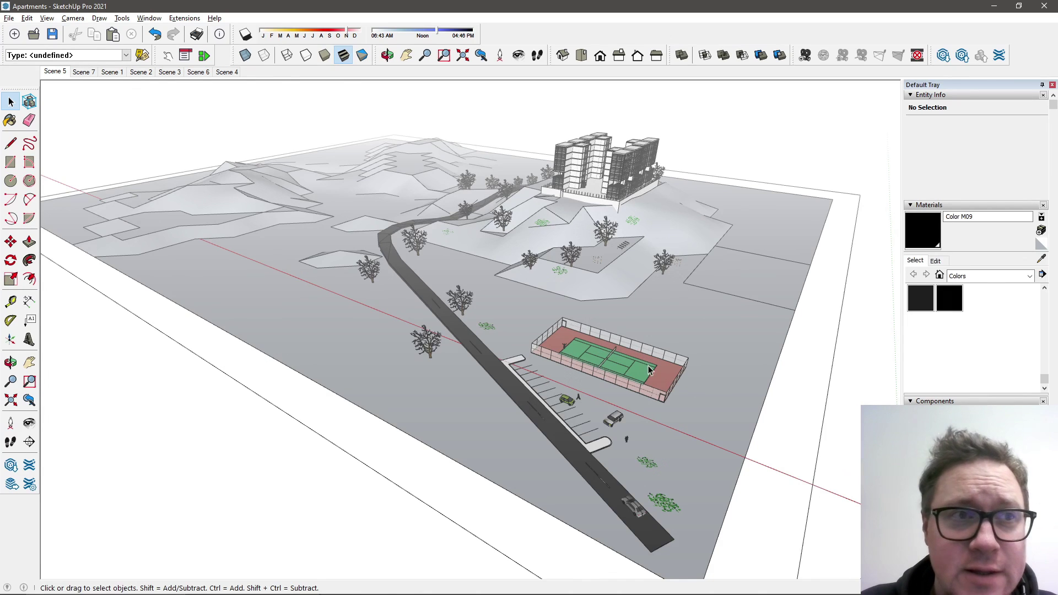
pyautogui.moveTo(608, 360); pyautogui.dragTo(567, 349, button='middle')
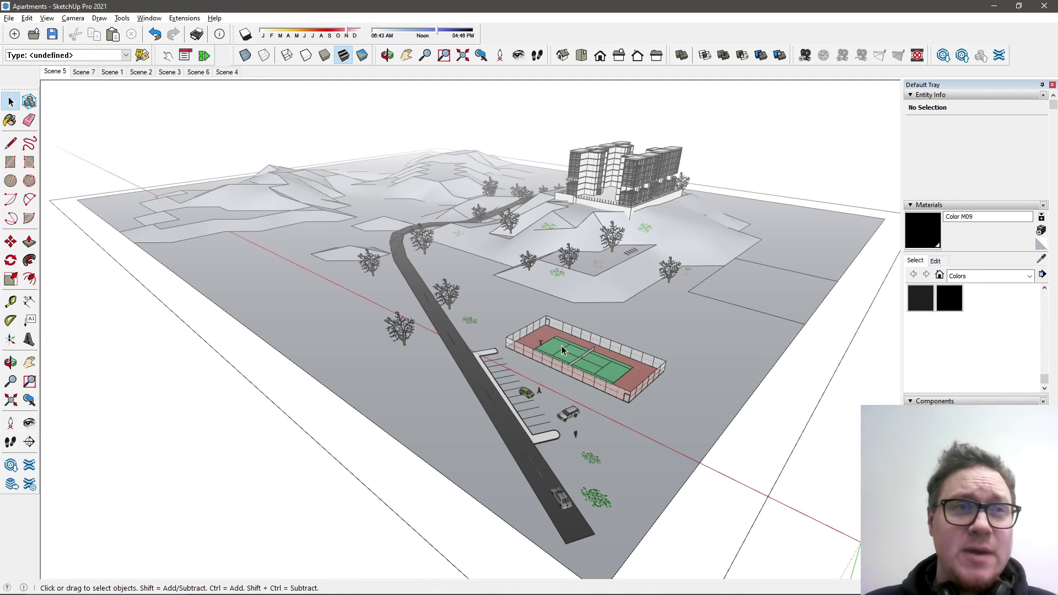
pyautogui.click(83, 73)
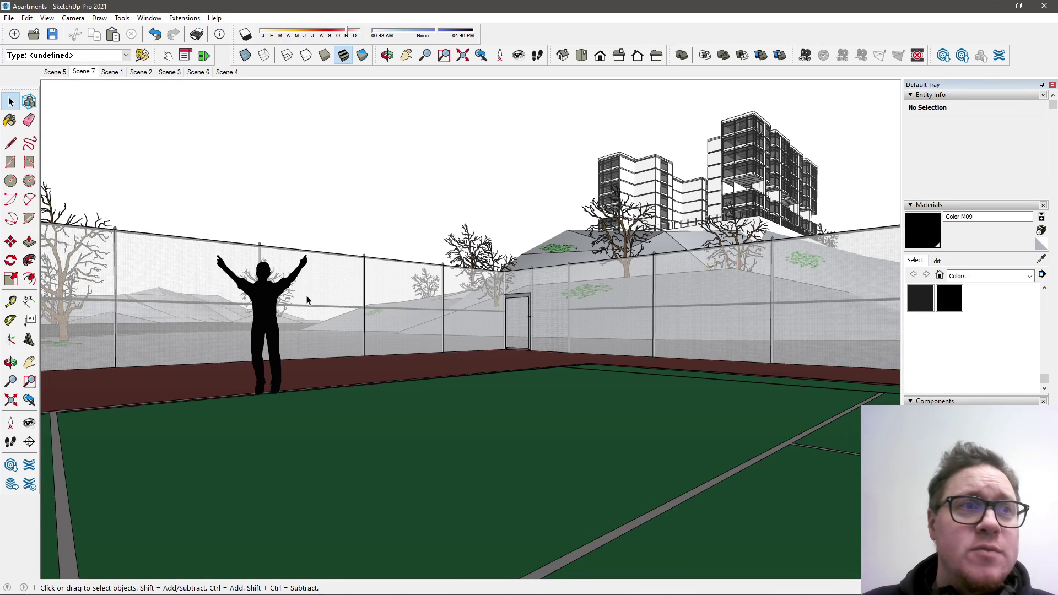
# Orbit and tilt around the silhouette figure on the fenced court, returning to Select.
pyautogui.moveTo(331, 272); pyautogui.dragTo(432, 284, button='middle')
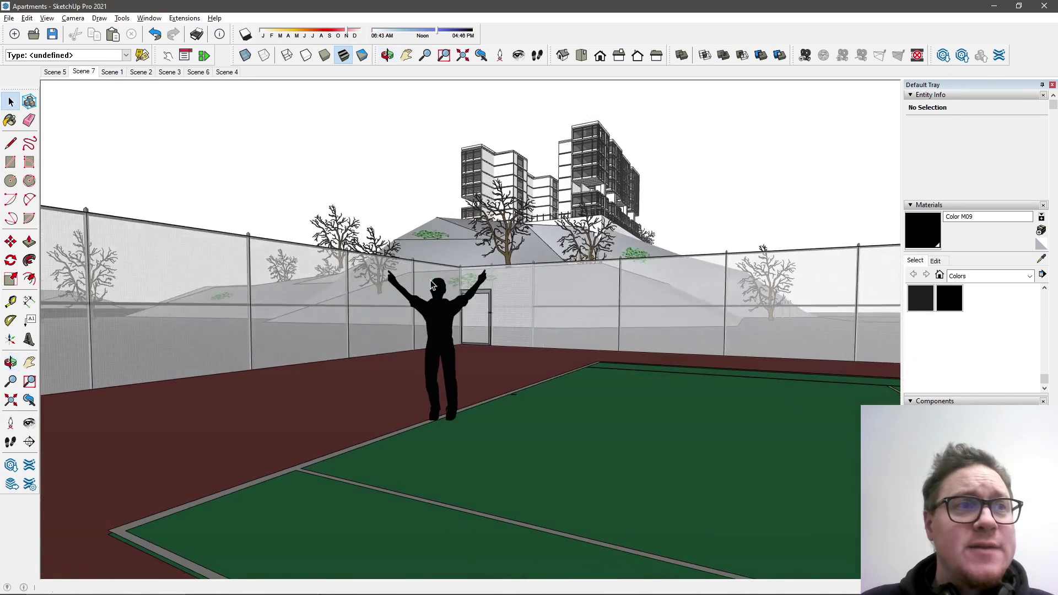
pyautogui.scroll(3, 496, 281)
pyautogui.moveTo(525, 345); pyautogui.dragTo(520, 312, button='middle')
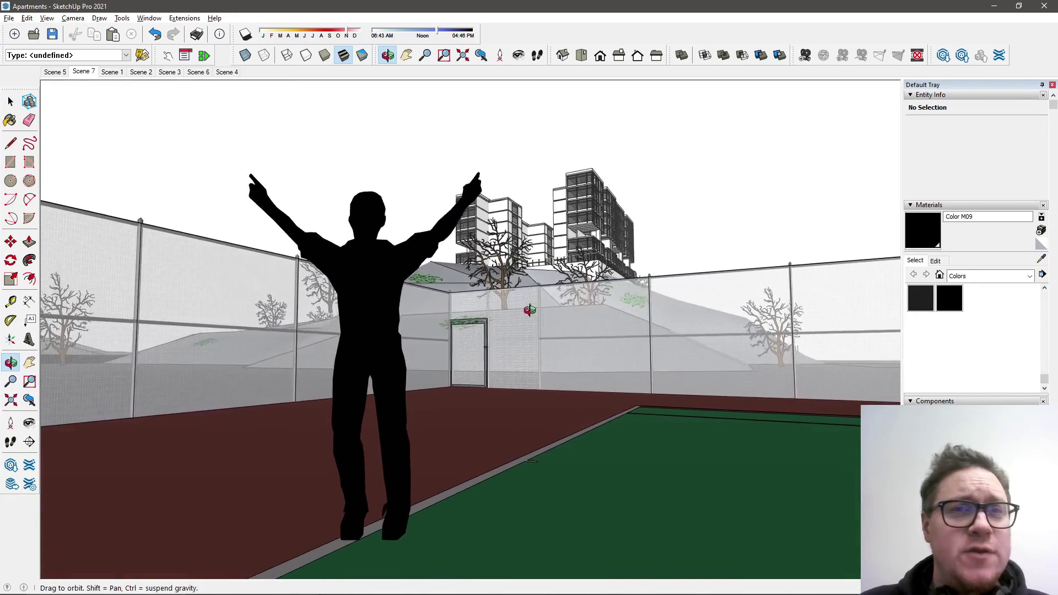
pyautogui.moveTo(519, 312); pyautogui.dragTo(600, 335, button='middle')
pyautogui.press('space')
pyautogui.scroll(1, 459, 302)
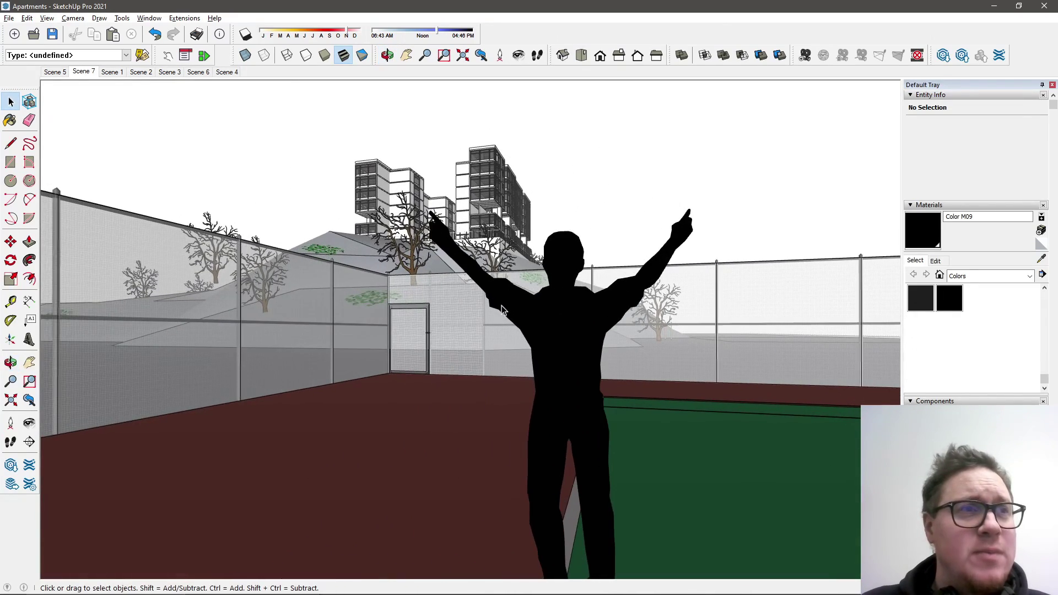
pyautogui.scroll(1, 458, 302)
pyautogui.scroll(2, 458, 302)
pyautogui.scroll(1, 456, 304)
pyautogui.scroll(-3, 456, 308)
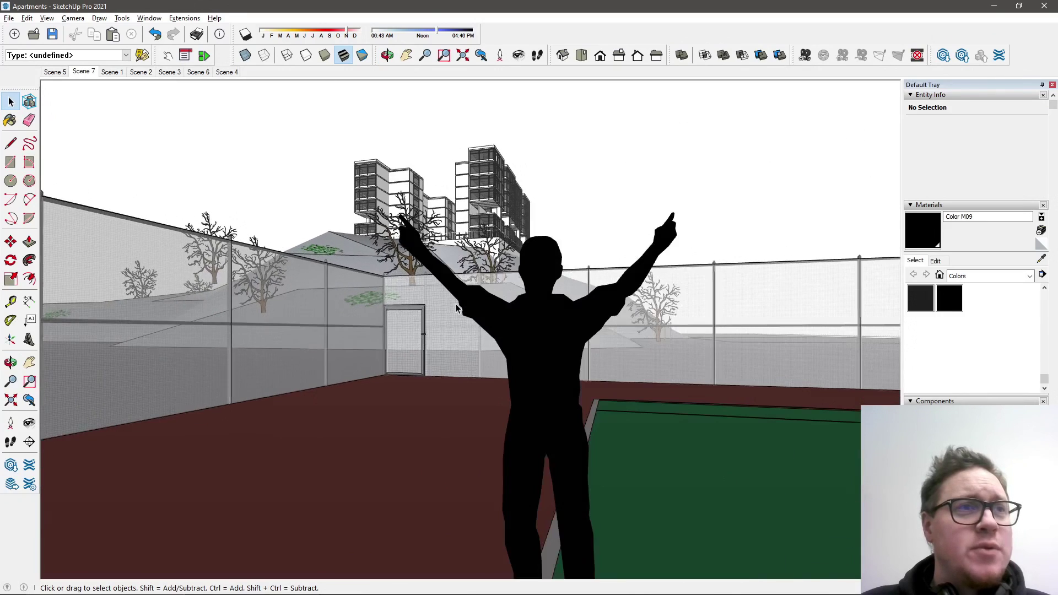
pyautogui.scroll(2, 492, 314)
pyautogui.moveTo(497, 310); pyautogui.dragTo(498, 320, button='middle')
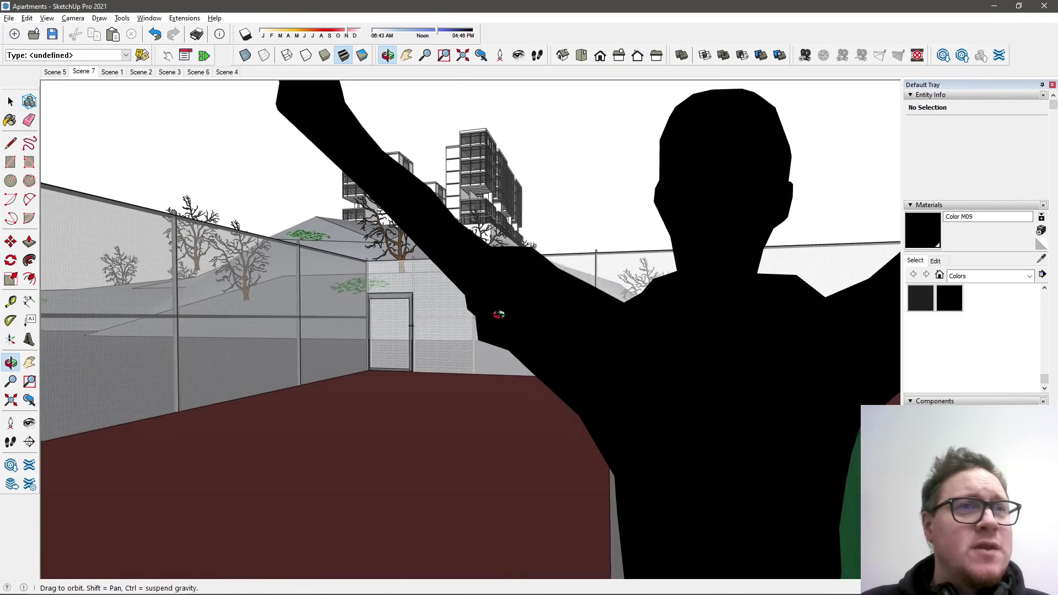
pyautogui.scroll(-1, 523, 340)
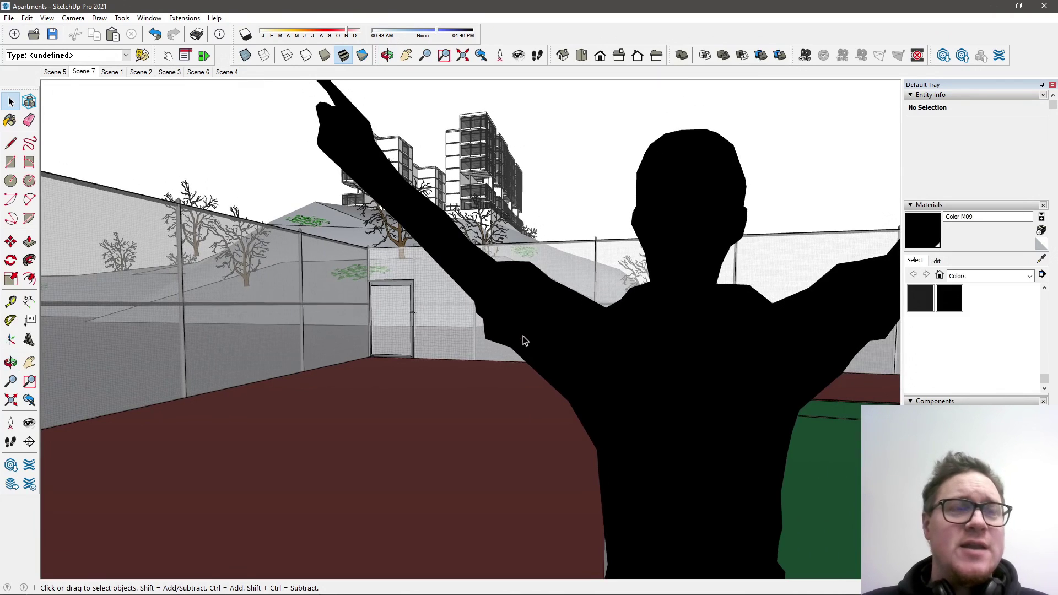
pyautogui.scroll(-2, 533, 347)
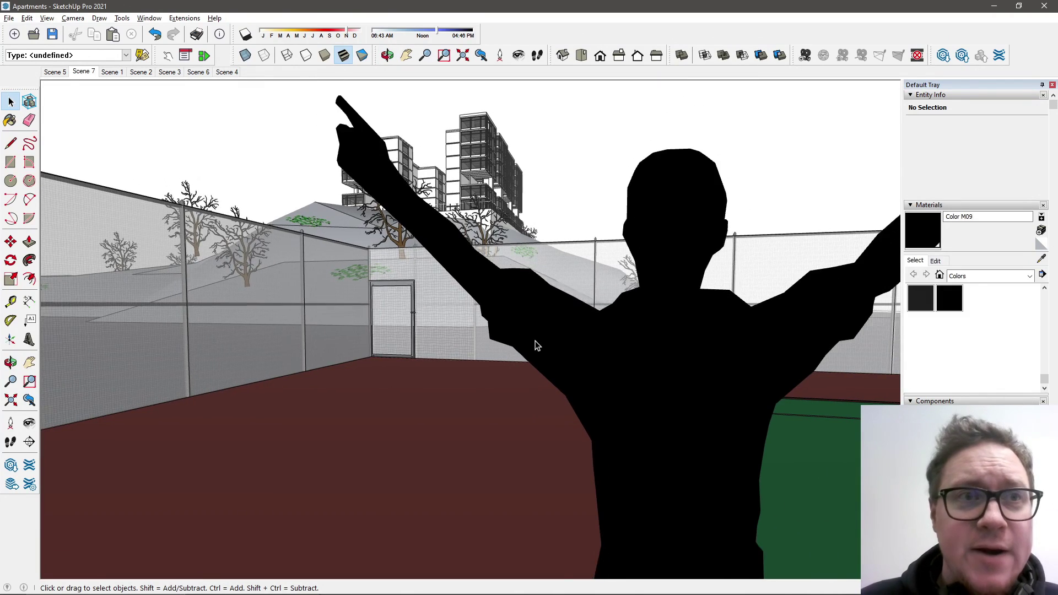
pyautogui.scroll(-2, 534, 346)
pyautogui.scroll(-1, 536, 348)
pyautogui.scroll(-1, 538, 348)
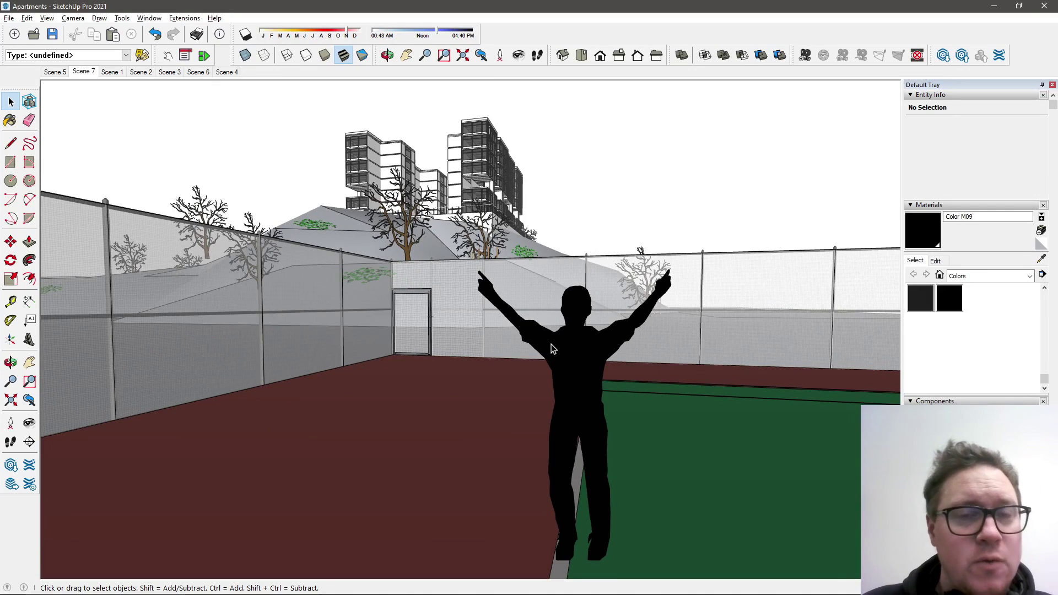
pyautogui.scroll(-2, 552, 350)
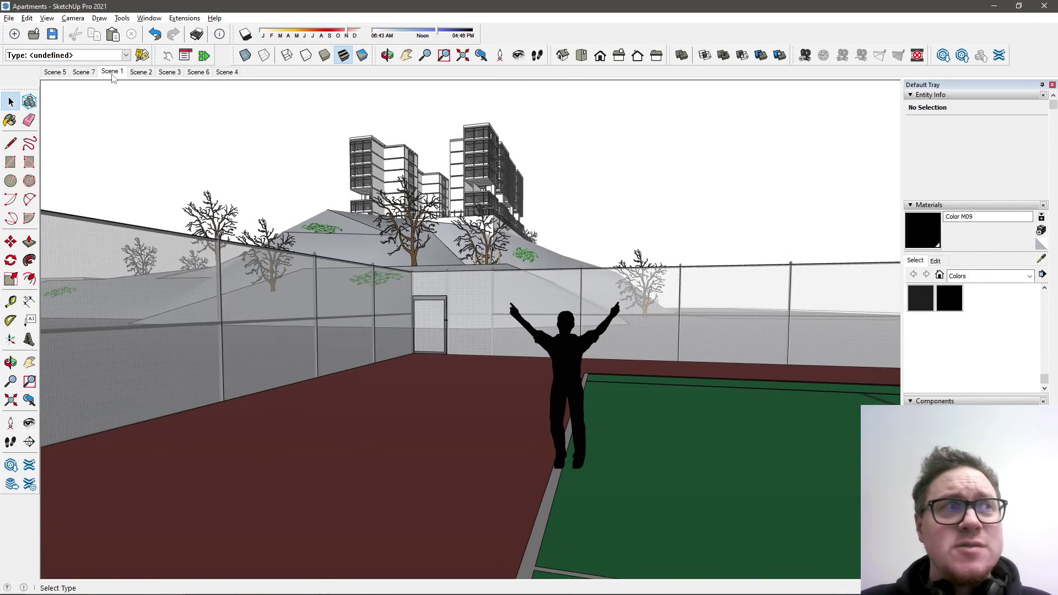
# Go to Scene 1, orbit around the parked car, then show the Scene 2 view.
pyautogui.click(112, 72)
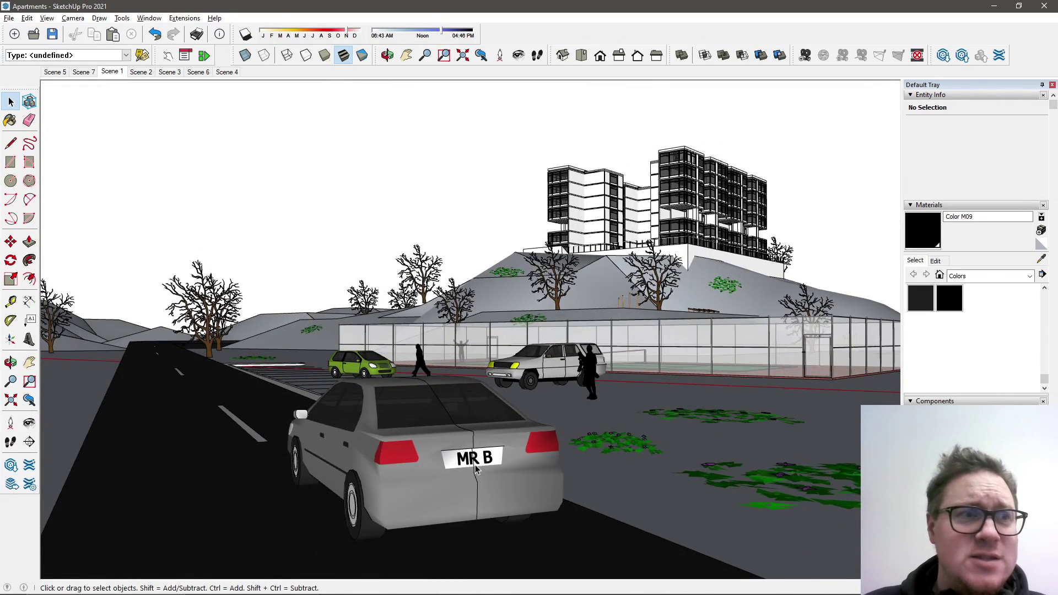
pyautogui.moveTo(475, 469); pyautogui.dragTo(509, 473, button='middle')
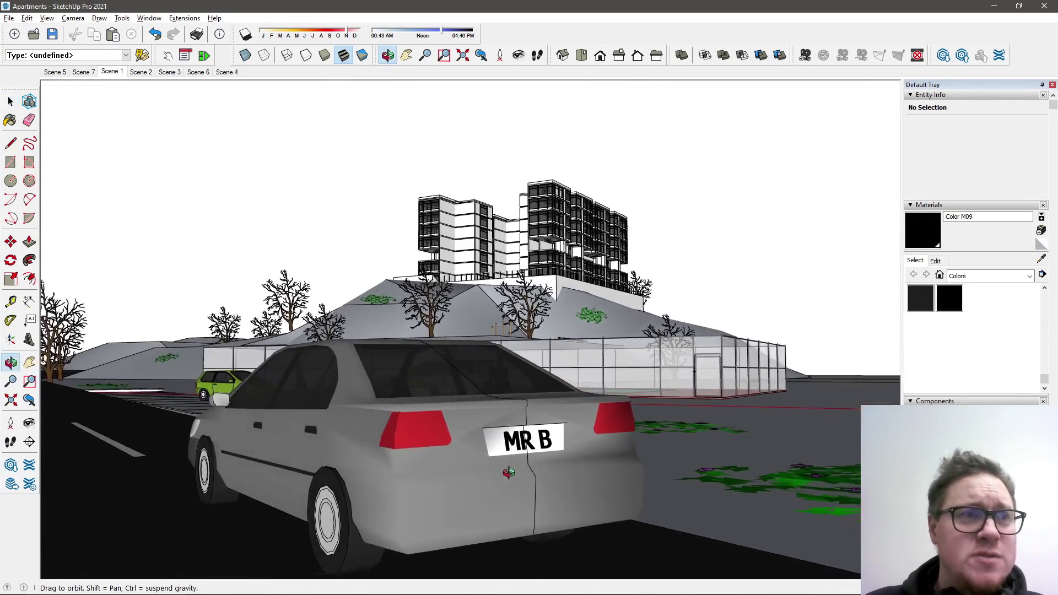
pyautogui.moveTo(508, 474); pyautogui.dragTo(540, 463, button='middle')
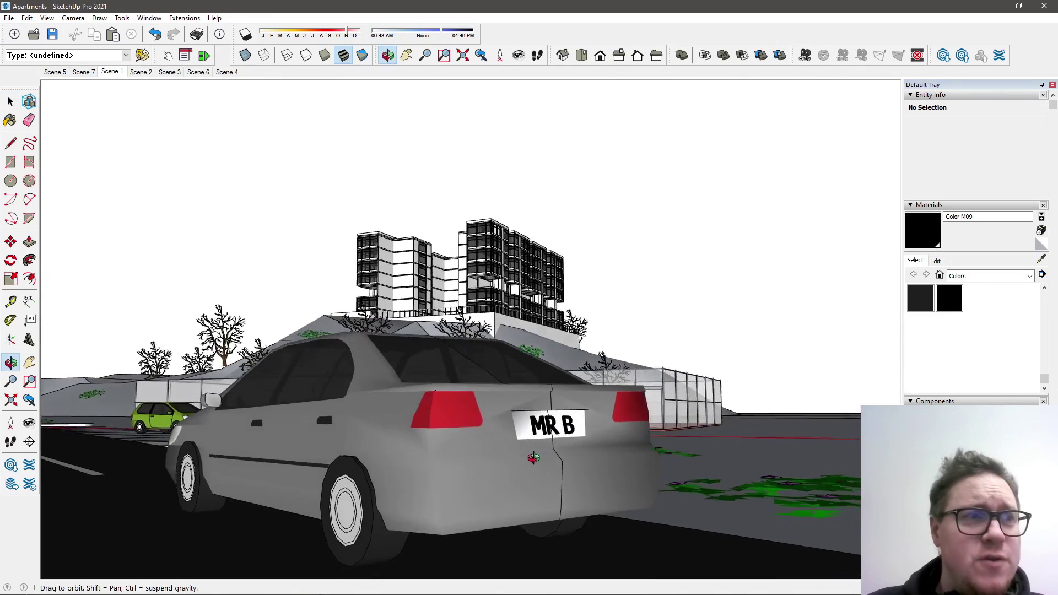
pyautogui.click(142, 73)
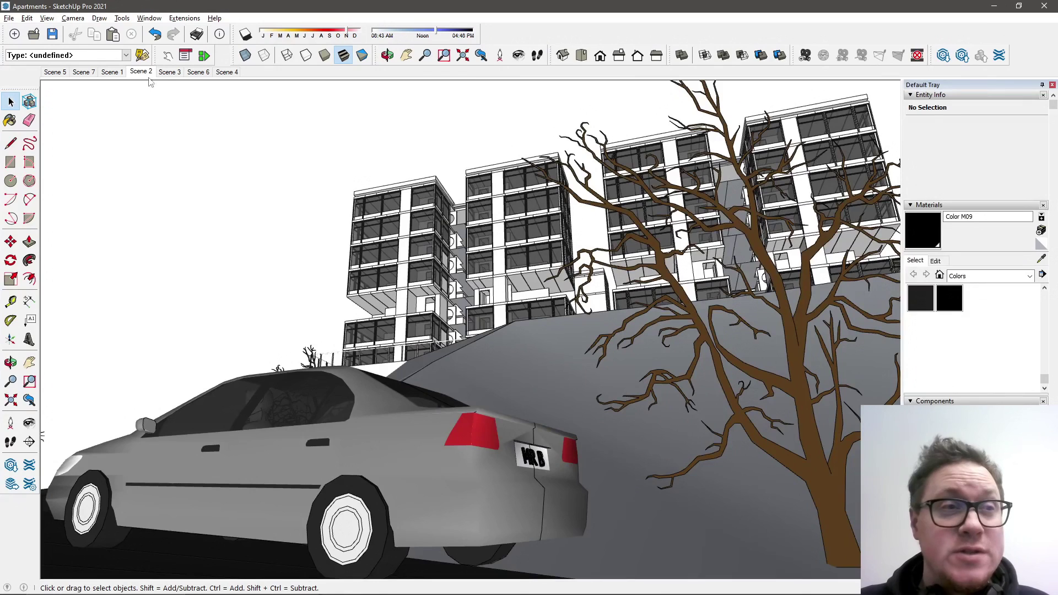
# Step through Scenes 3 and 6, orbiting to the car's rear window, ending on Scene 4.
pyautogui.click(178, 73)
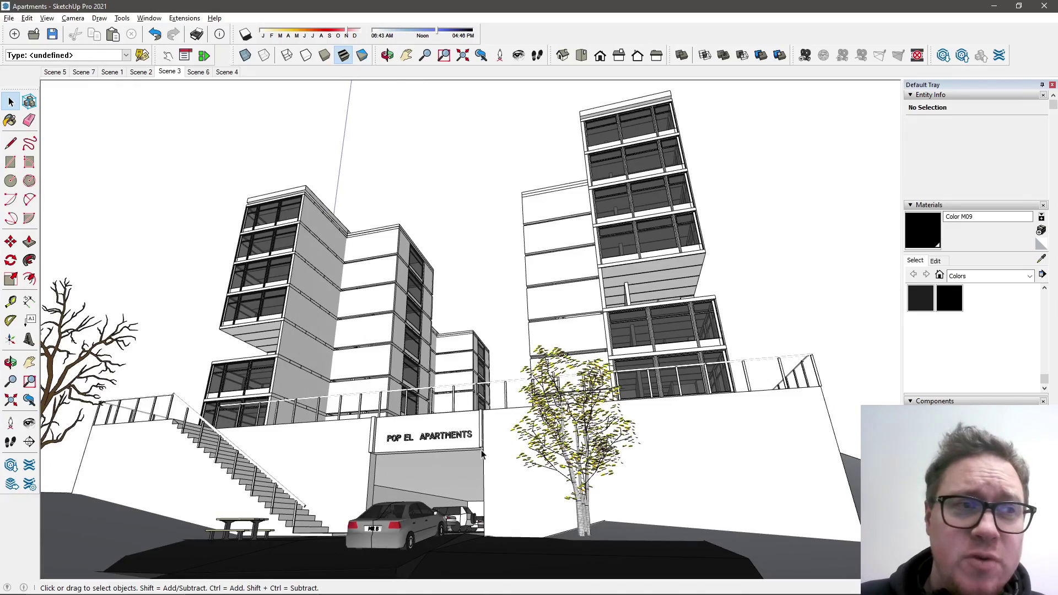
pyautogui.scroll(1, 422, 569)
pyautogui.scroll(2, 422, 569)
pyautogui.scroll(2, 413, 545)
pyautogui.scroll(2, 405, 522)
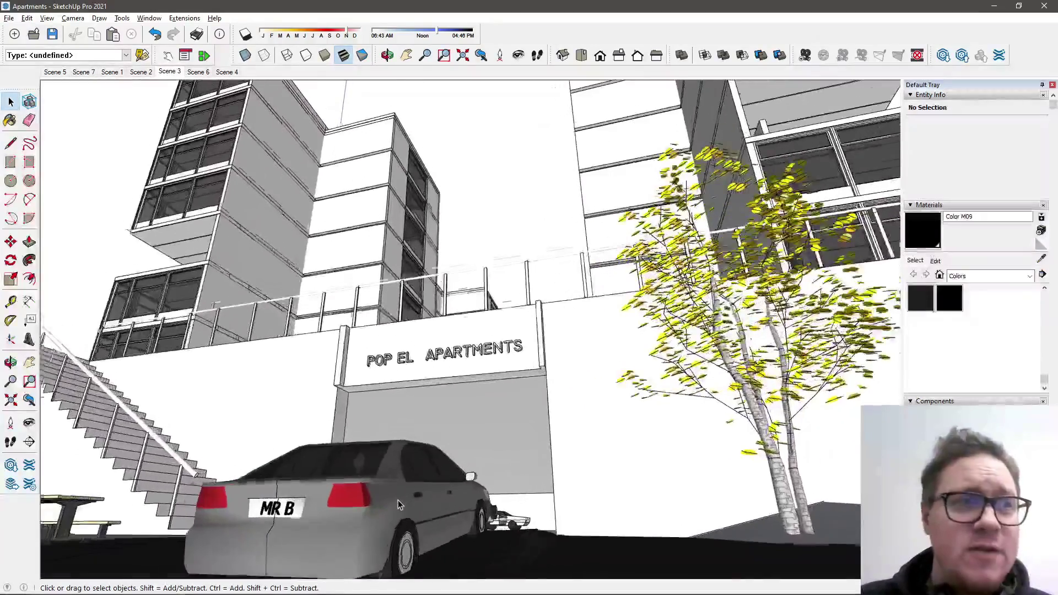
pyautogui.scroll(1, 398, 500)
pyautogui.keyDown('shift'); pyautogui.moveTo(395, 500); pyautogui.dragTo(397, 461, button='middle'); pyautogui.keyUp('shift')
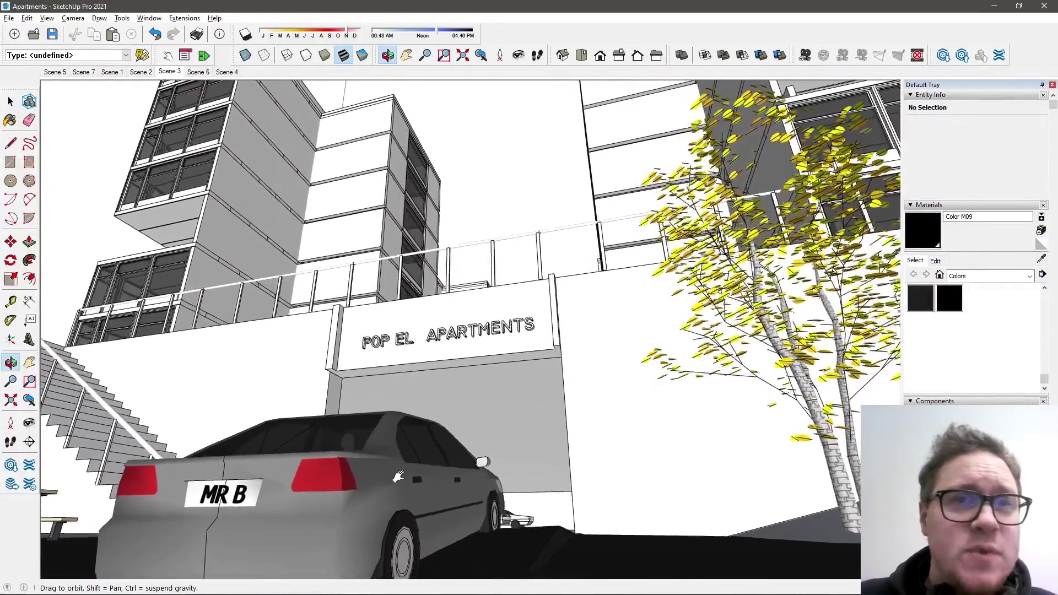
pyautogui.scroll(2, 400, 460)
pyautogui.scroll(2, 373, 478)
pyautogui.scroll(1, 358, 487)
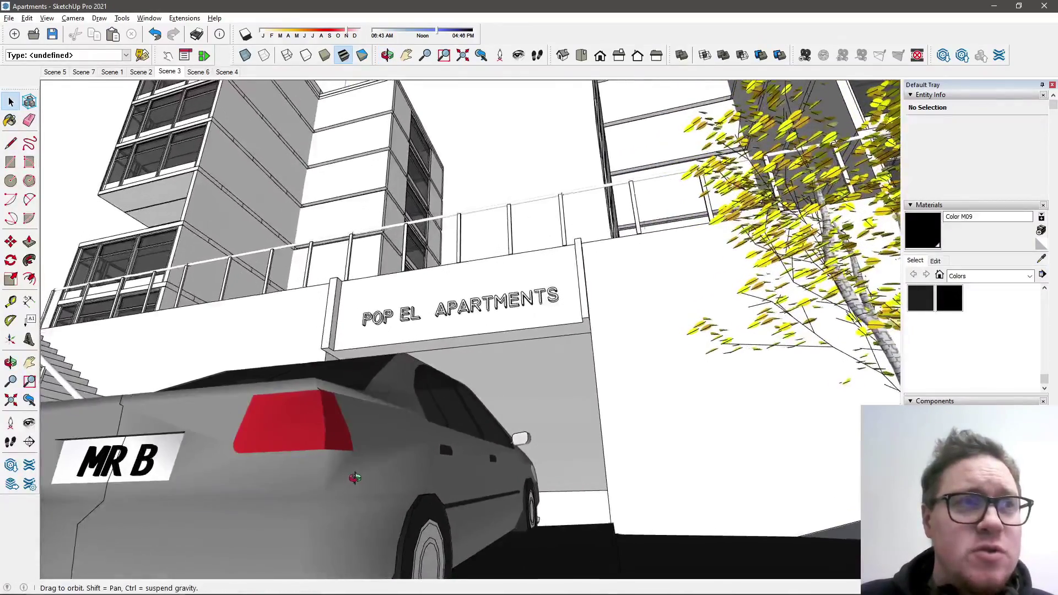
pyautogui.scroll(1, 357, 476)
pyautogui.moveTo(357, 473); pyautogui.dragTo(443, 389, button='middle')
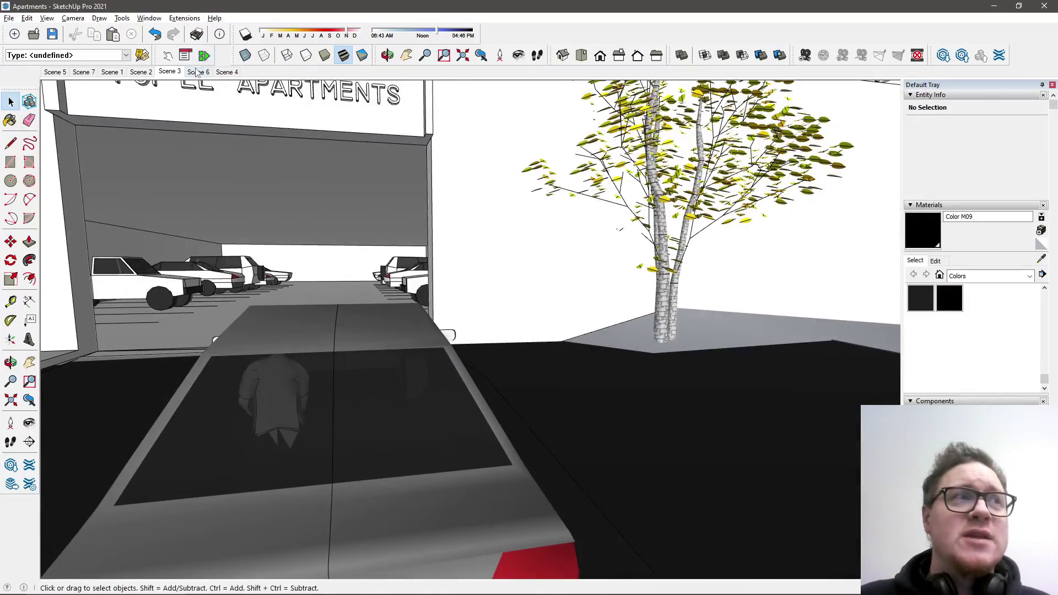
pyautogui.click(199, 72)
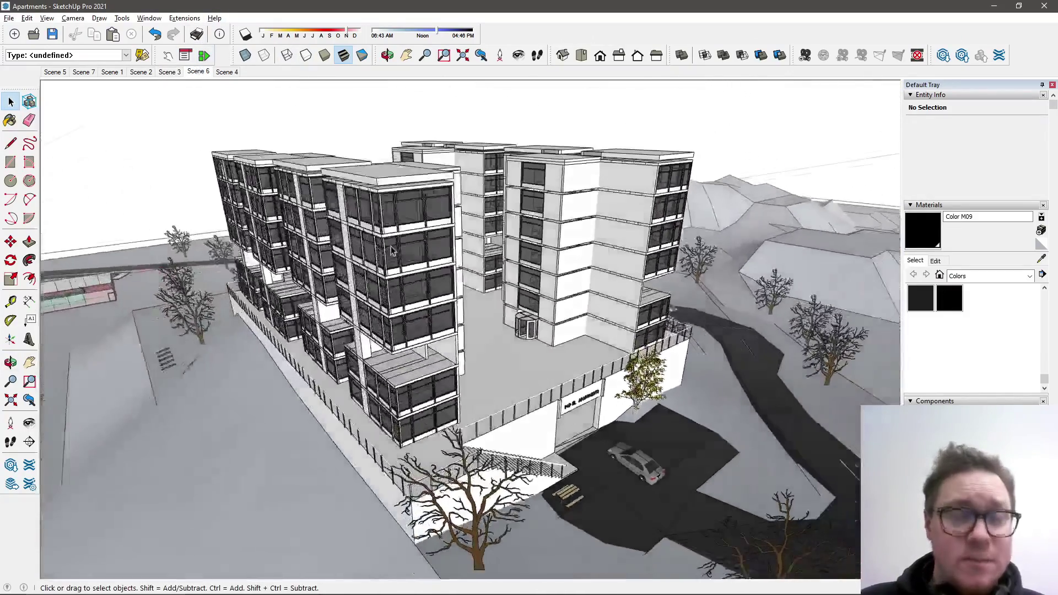
pyautogui.scroll(5, 390, 255)
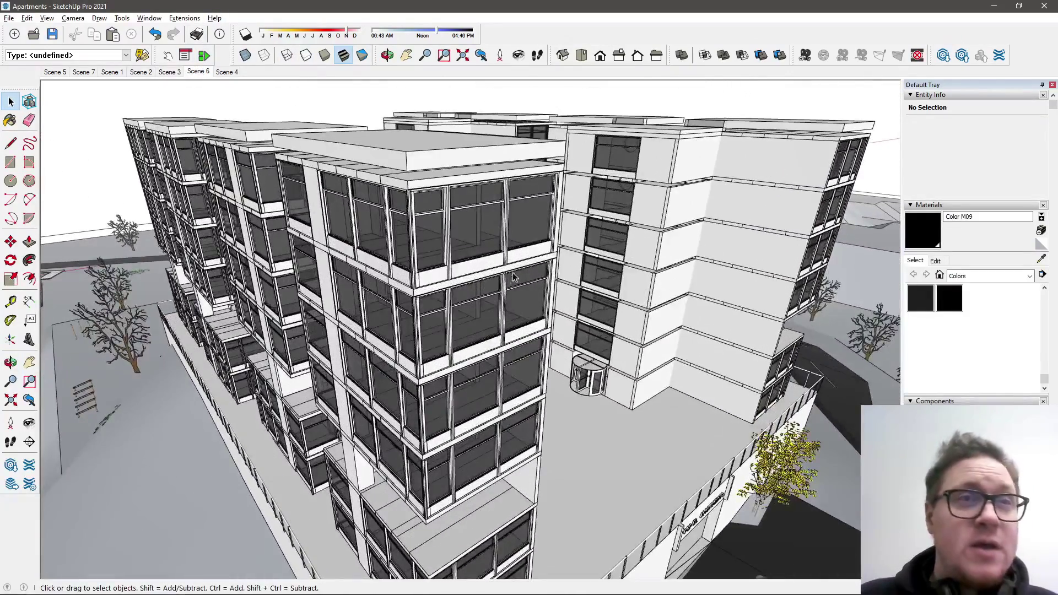
pyautogui.click(229, 72)
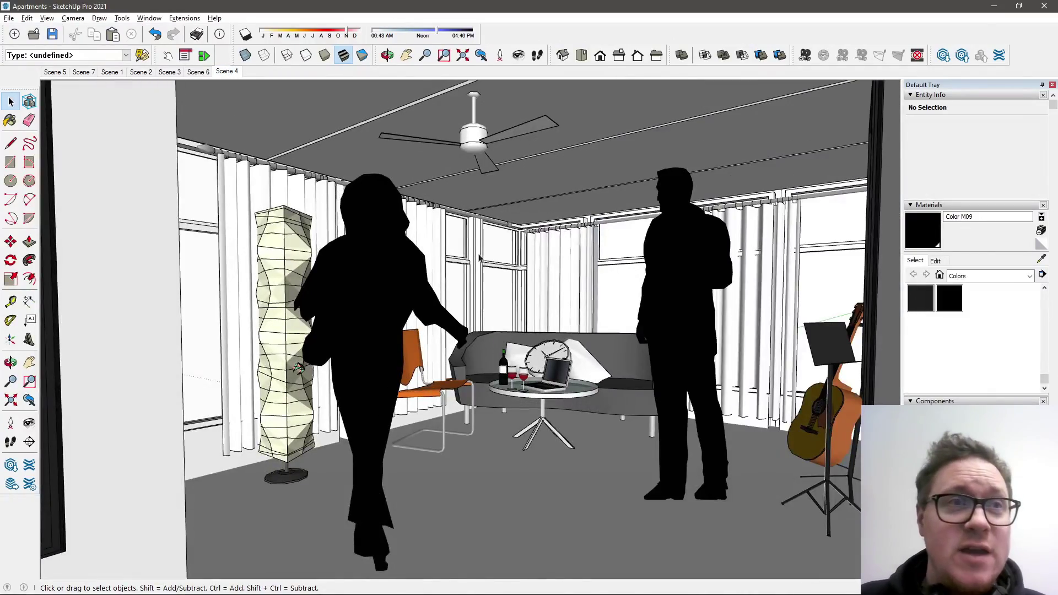
# Orbit through the living room toward the window and curtains, out to the glazed corner.
pyautogui.moveTo(491, 303); pyautogui.dragTo(463, 315, button='middle')
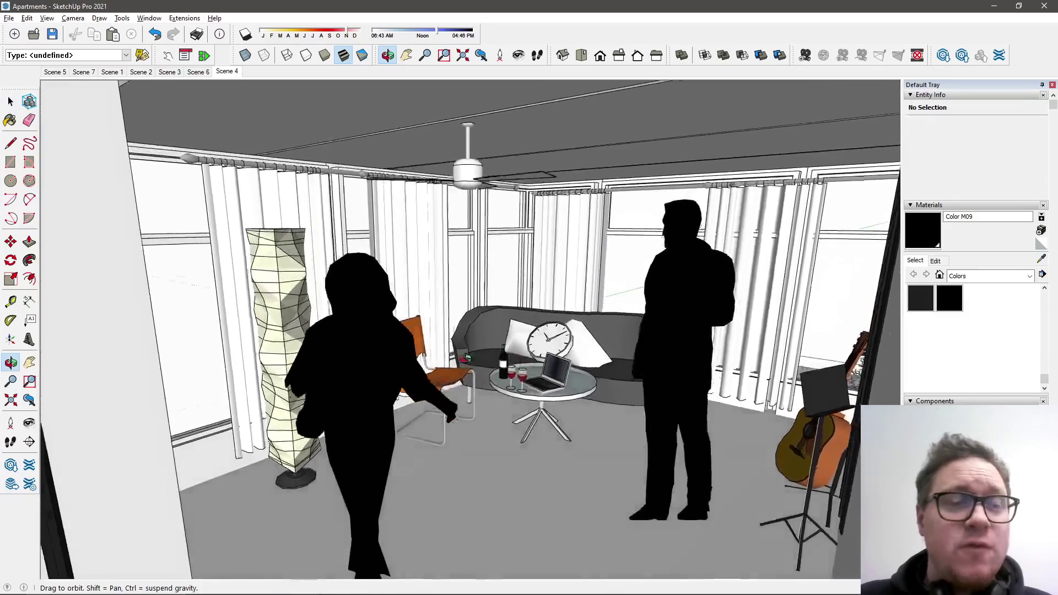
pyautogui.moveTo(437, 352)
pyautogui.mouseDown(button='middle')
pyautogui.moveTo(383, 355)
pyautogui.moveTo(308, 396)
pyautogui.mouseUp(button='middle')
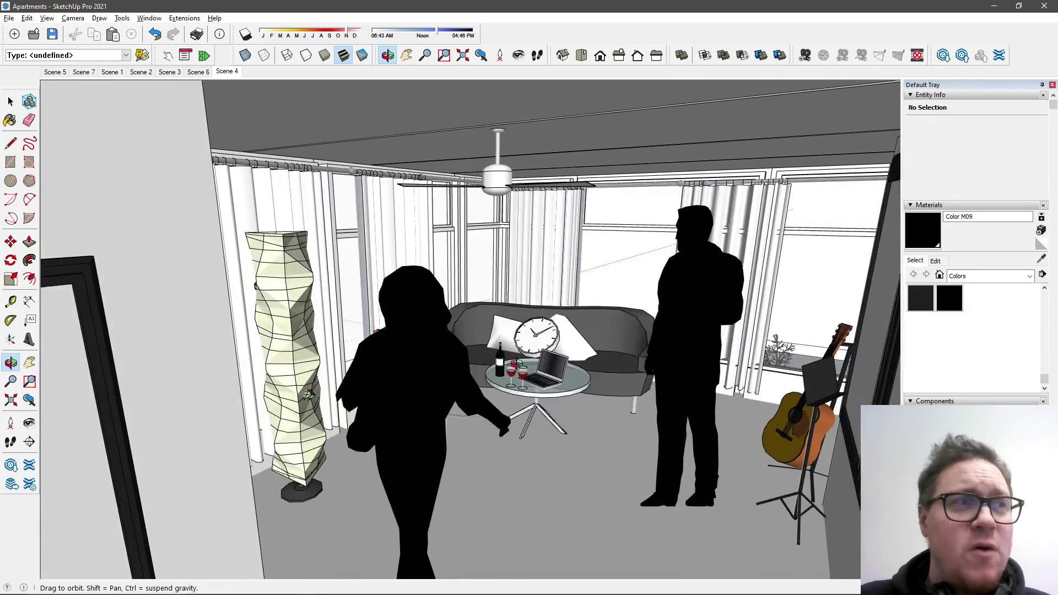
pyautogui.scroll(5, 495, 356)
pyautogui.moveTo(634, 331)
pyautogui.mouseDown(button='middle')
pyautogui.moveTo(662, 333)
pyautogui.moveTo(572, 329)
pyautogui.moveTo(443, 168)
pyautogui.mouseUp(button='middle')
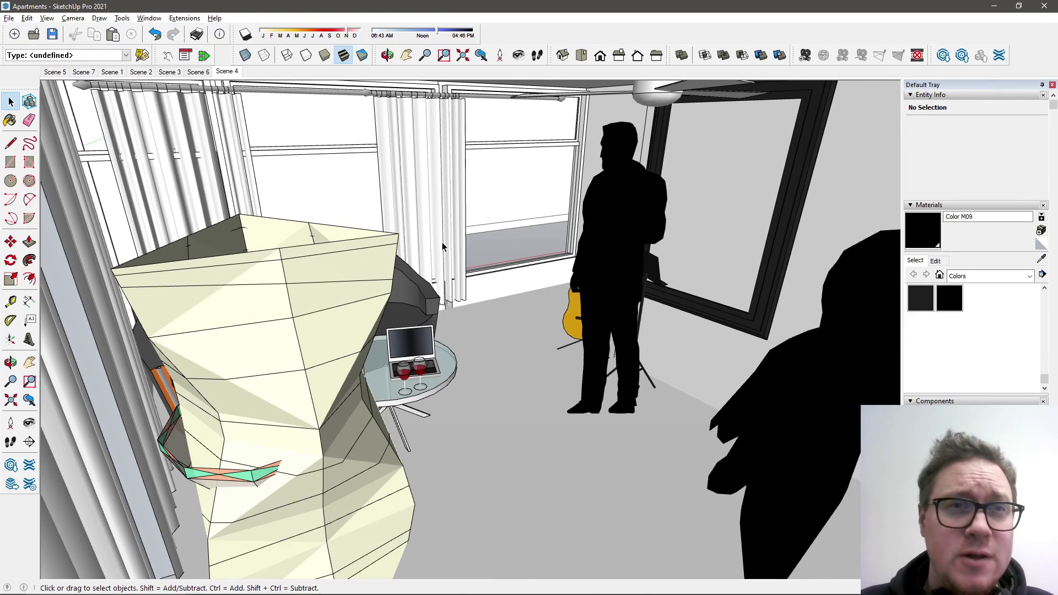
pyautogui.moveTo(454, 236); pyautogui.dragTo(572, 227, button='middle')
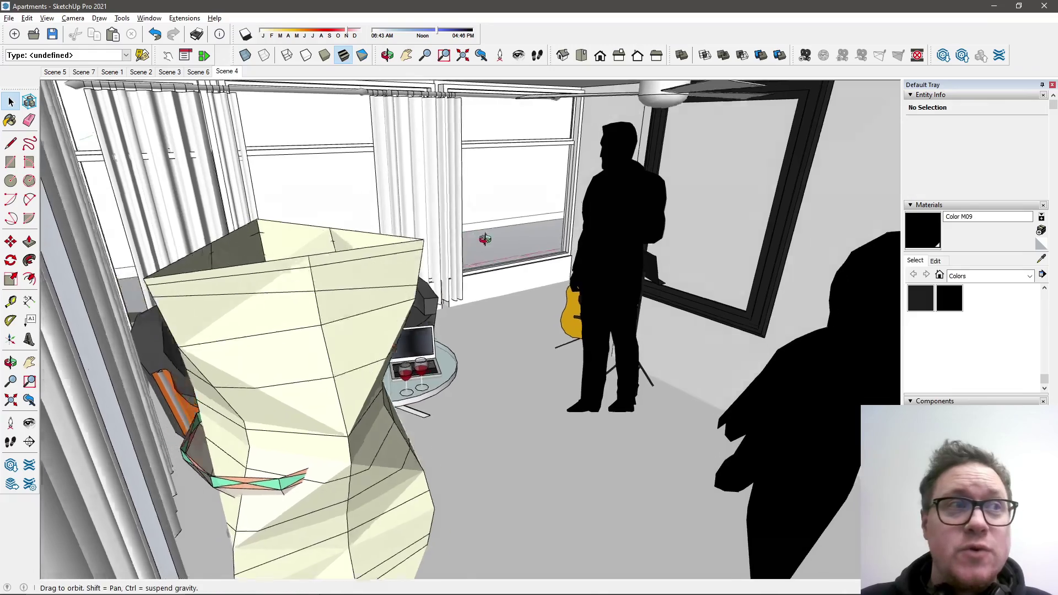
pyautogui.scroll(-5, 572, 227)
pyautogui.moveTo(659, 244)
pyautogui.mouseDown(button='middle')
pyautogui.moveTo(661, 351)
pyautogui.moveTo(885, 372)
pyautogui.moveTo(633, 361)
pyautogui.moveTo(713, 301)
pyautogui.moveTo(773, 291)
pyautogui.mouseUp(button='middle')
pyautogui.scroll(-5, 662, 351)
pyautogui.scroll(-3, 619, 353)
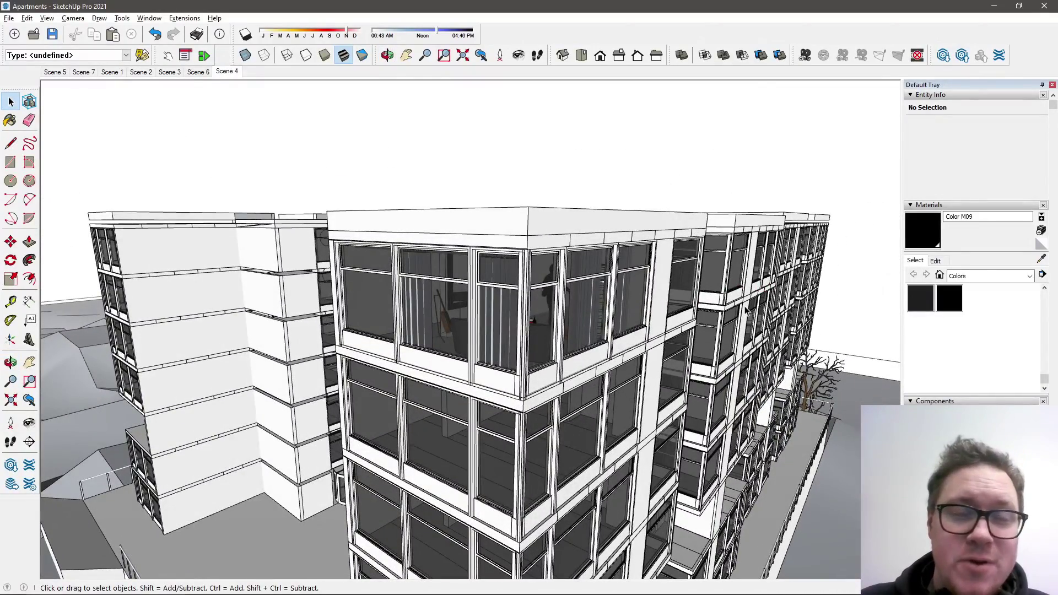
pyautogui.scroll(-4, 705, 330)
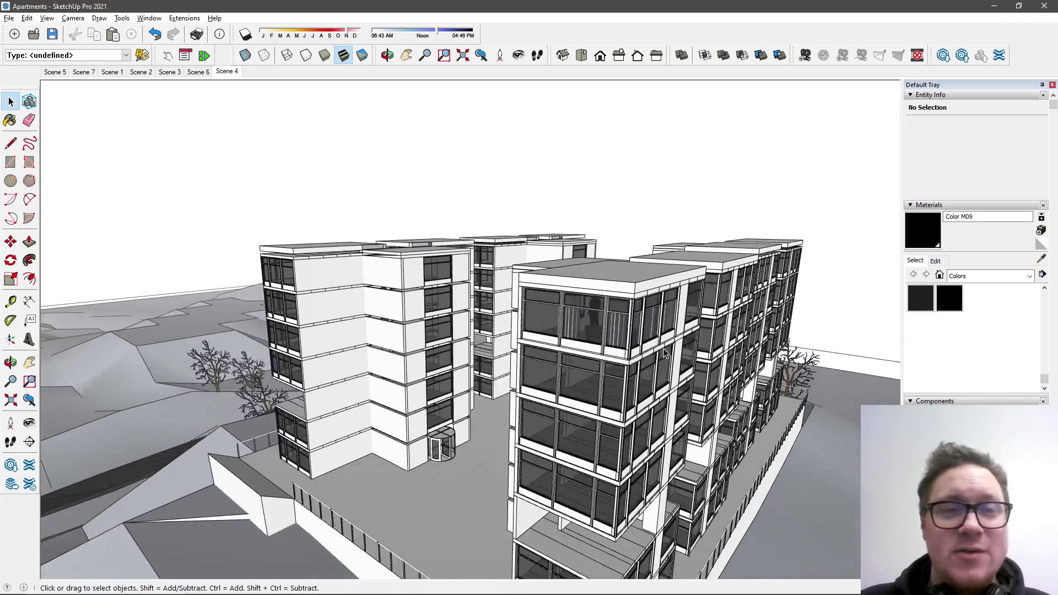
pyautogui.scroll(-2, 640, 351)
pyautogui.scroll(-1, 638, 345)
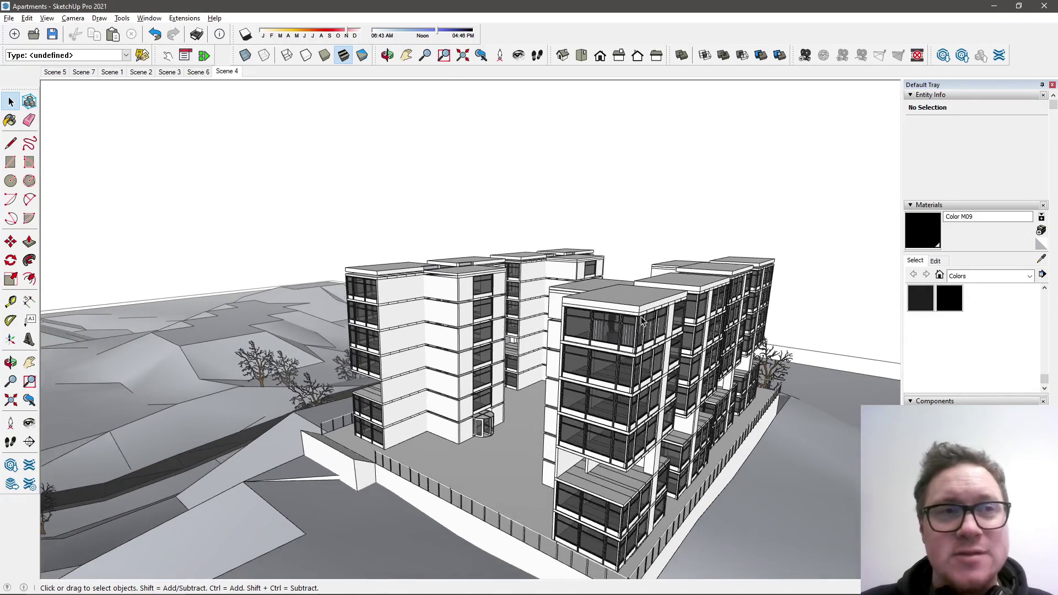
pyautogui.scroll(-2, 641, 331)
pyautogui.scroll(-2, 644, 315)
pyautogui.scroll(-2, 644, 313)
pyautogui.scroll(-2, 644, 312)
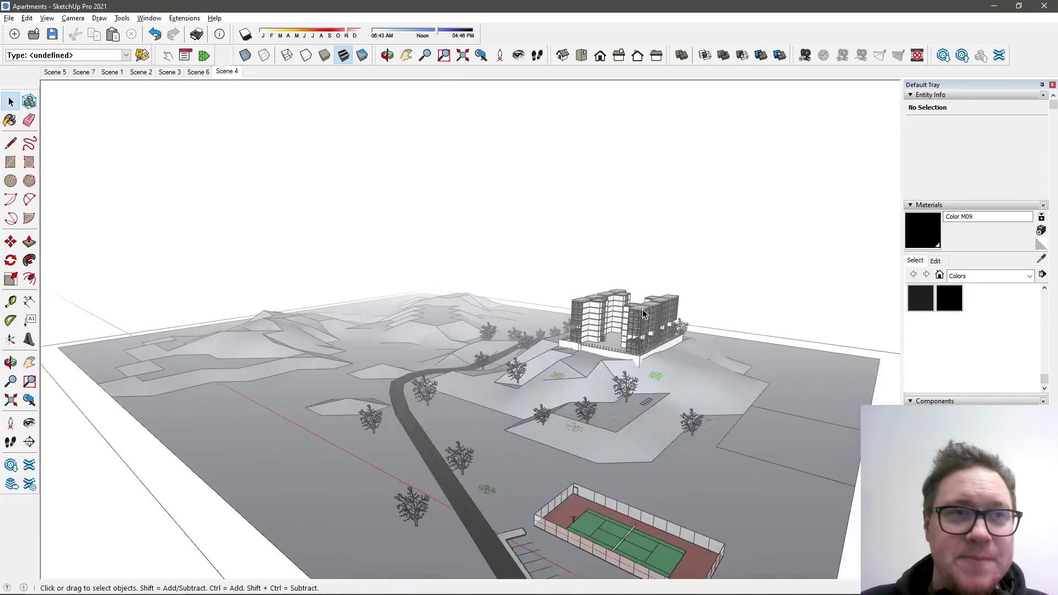